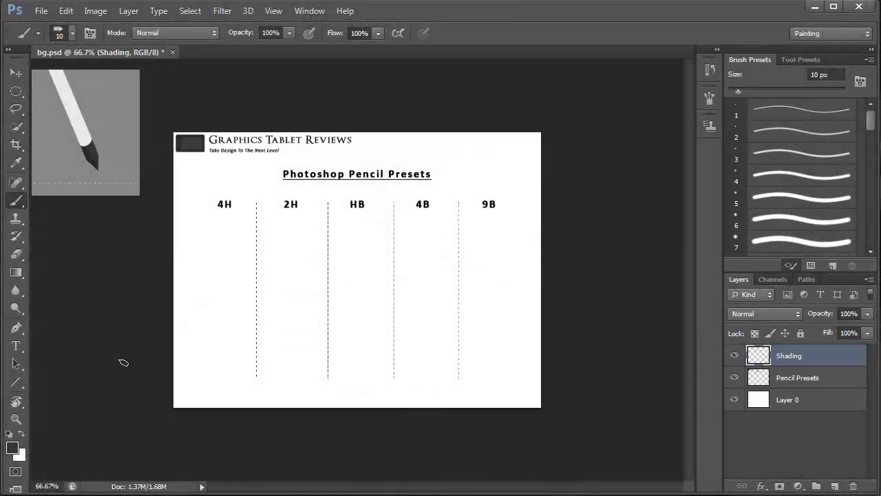
- Show the Tool Presets panel listing the 2H through Sepia Pencil presets
click(39, 32)
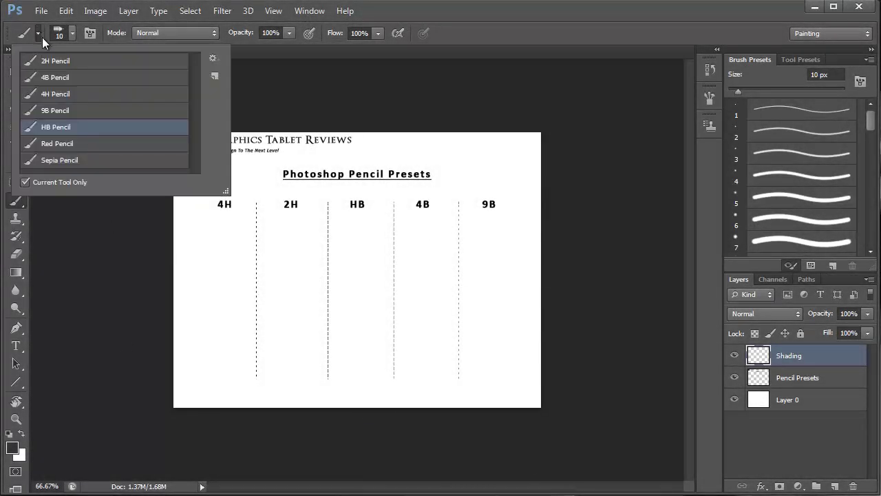
click(213, 57)
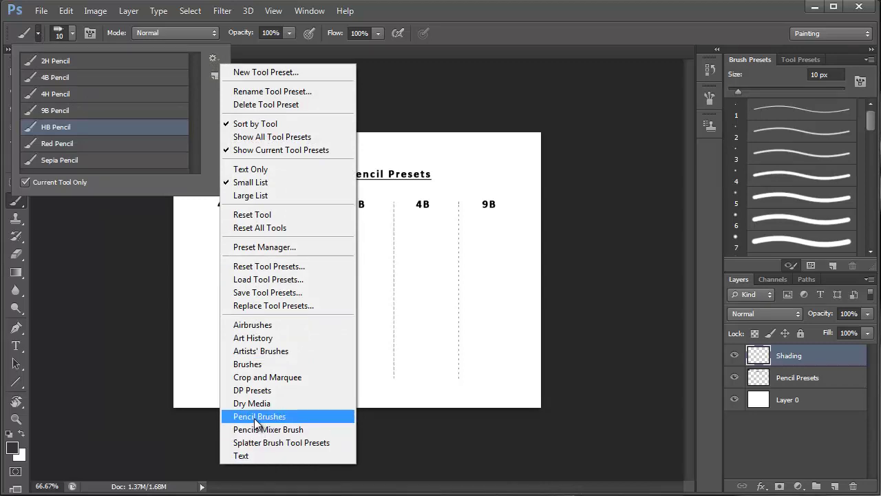
click(127, 329)
click(337, 112)
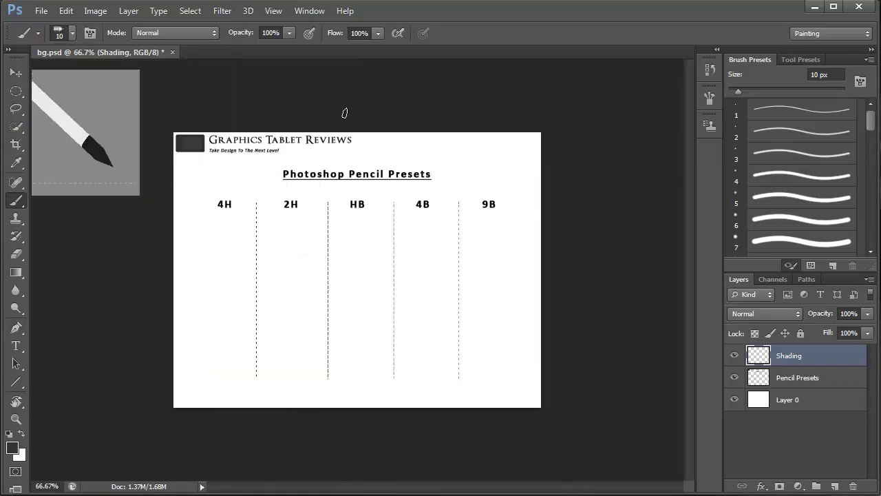
click(792, 59)
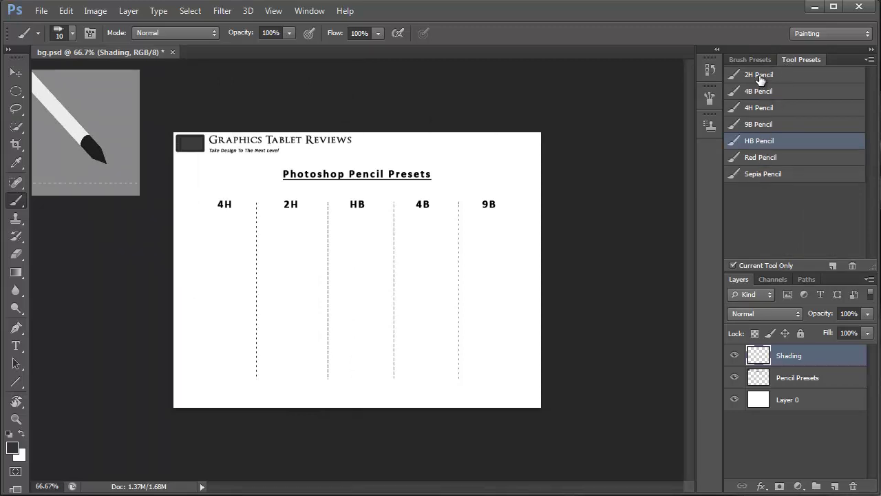
- Draw horizontal strokes across the 4H, 2H and HB columns, each with its matching pencil preset
click(764, 108)
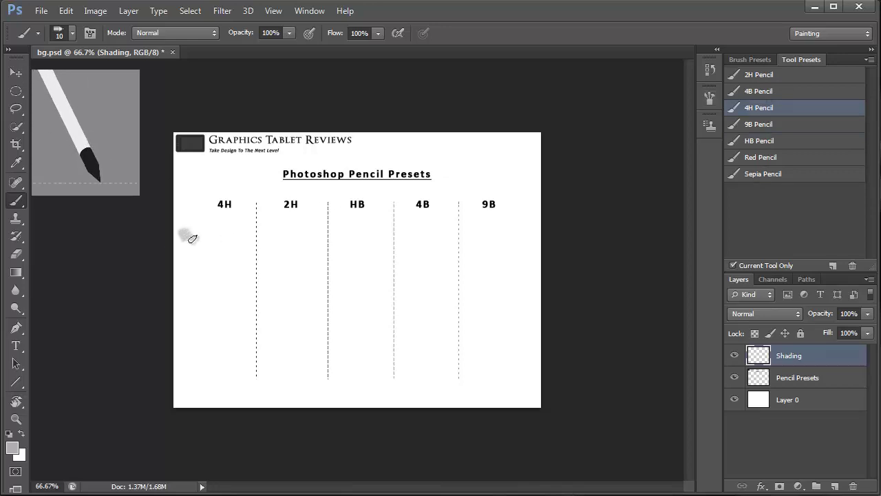
drag(214, 234, 251, 241)
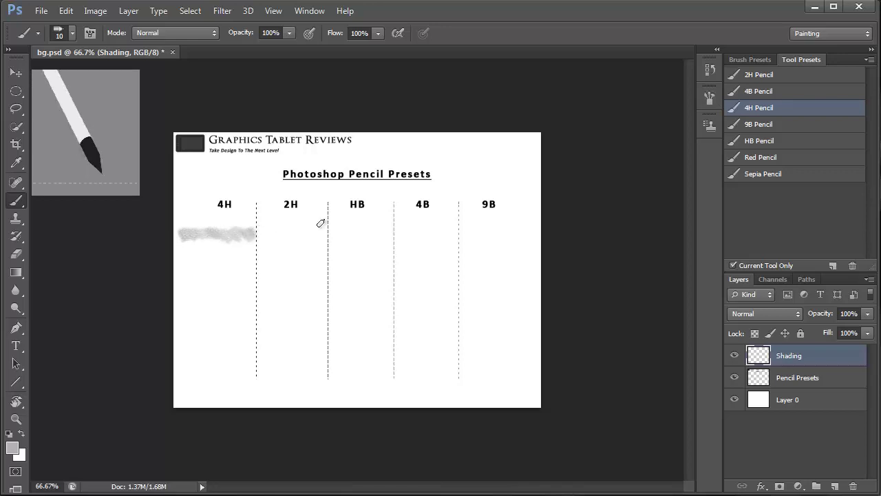
click(744, 75)
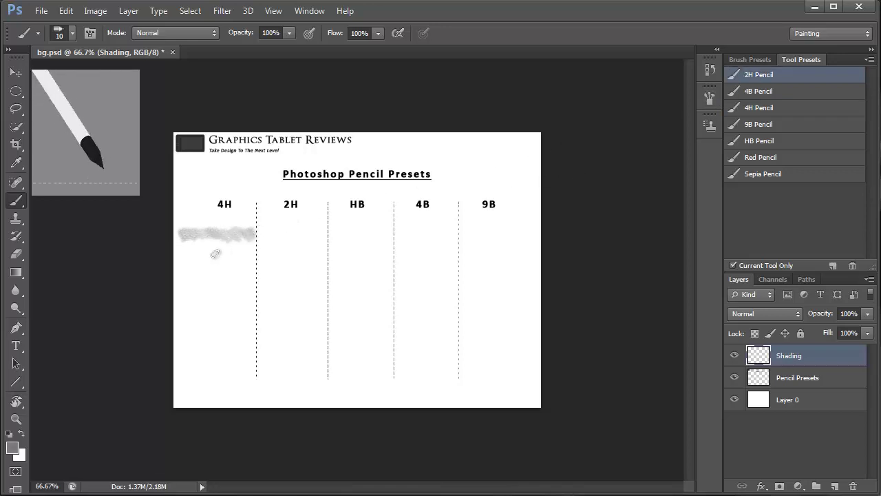
drag(259, 234, 293, 235)
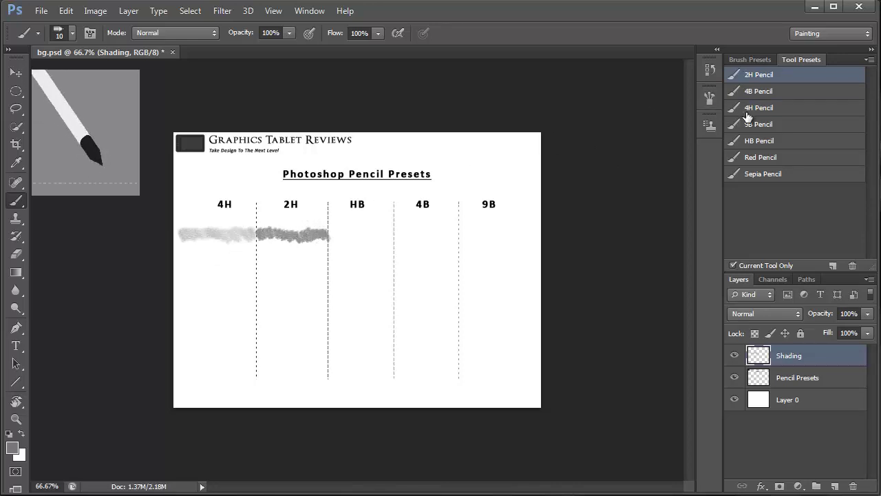
click(749, 141)
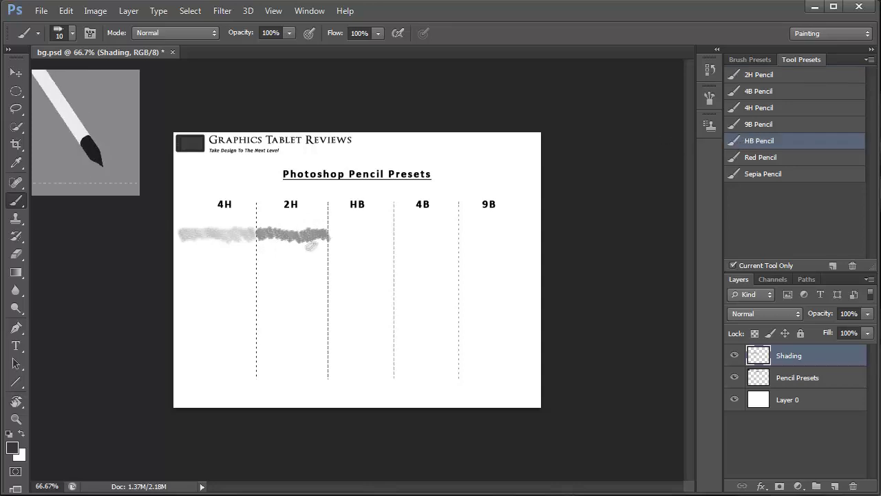
drag(334, 237, 395, 236)
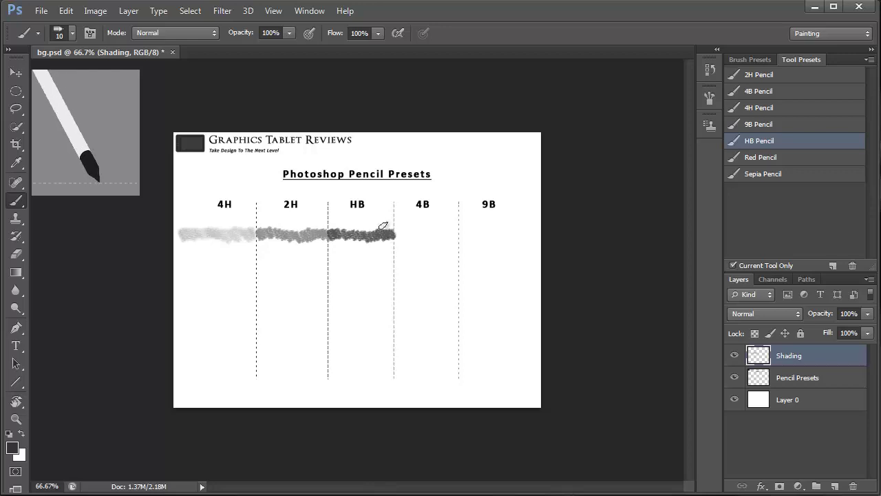
- Draw horizontal strokes across the 4B and 9B columns with the 4B and 9B Pencil presets
click(748, 92)
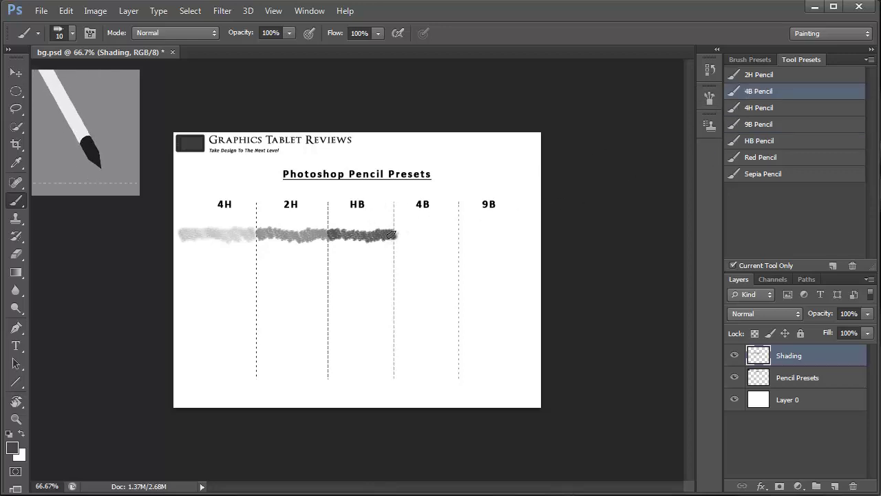
mouse_move(416, 235)
mouse_down()
mouse_move(454, 240)
mouse_move(441, 236)
mouse_up()
click(743, 125)
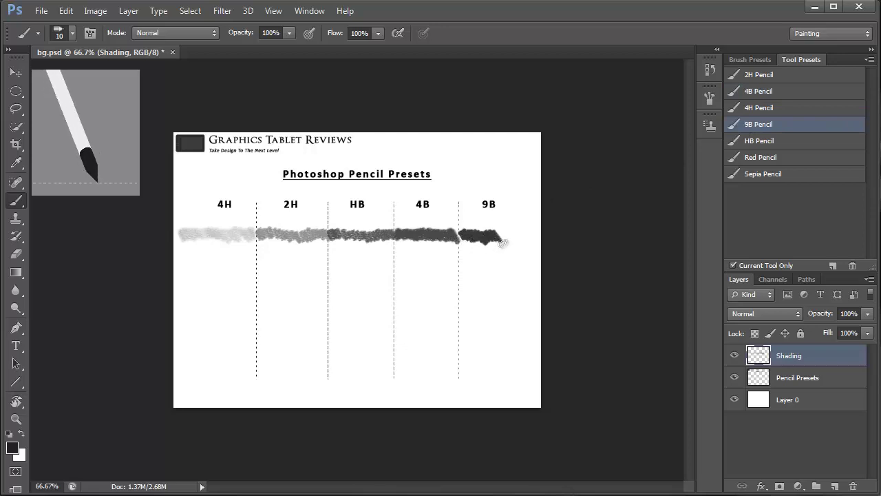
drag(504, 236, 539, 238)
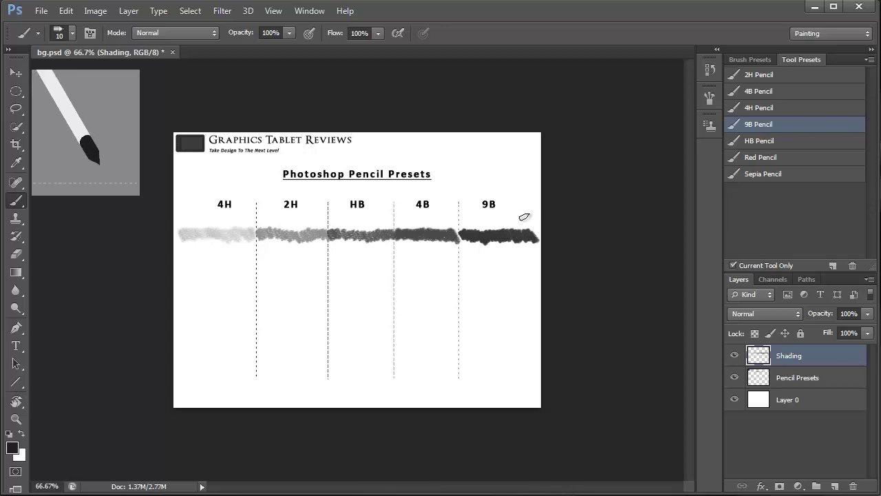
click(746, 108)
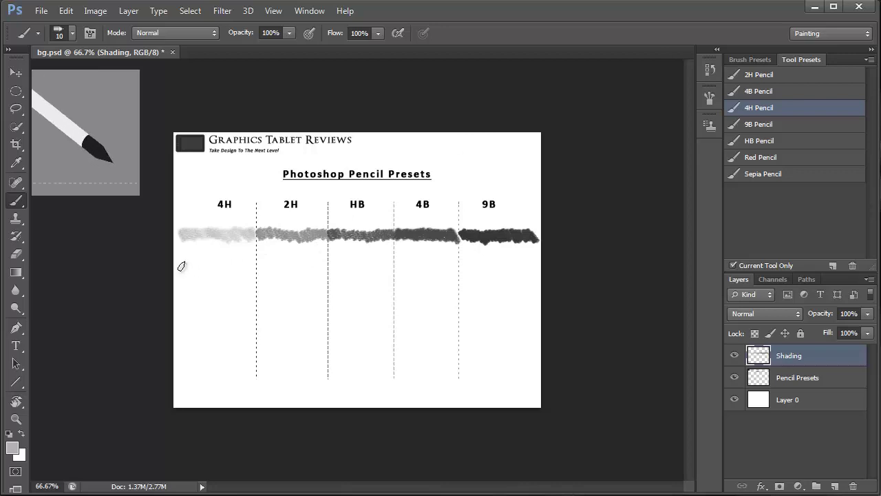
- Scribble loops under each column's stroke with the 4H, 2H, HB, 4B and 9B Pencil presets
mouse_move(212, 290)
mouse_down()
mouse_move(208, 269)
mouse_move(231, 282)
mouse_move(252, 277)
mouse_move(226, 263)
mouse_move(218, 282)
mouse_move(205, 285)
mouse_move(191, 266)
mouse_move(188, 293)
mouse_up()
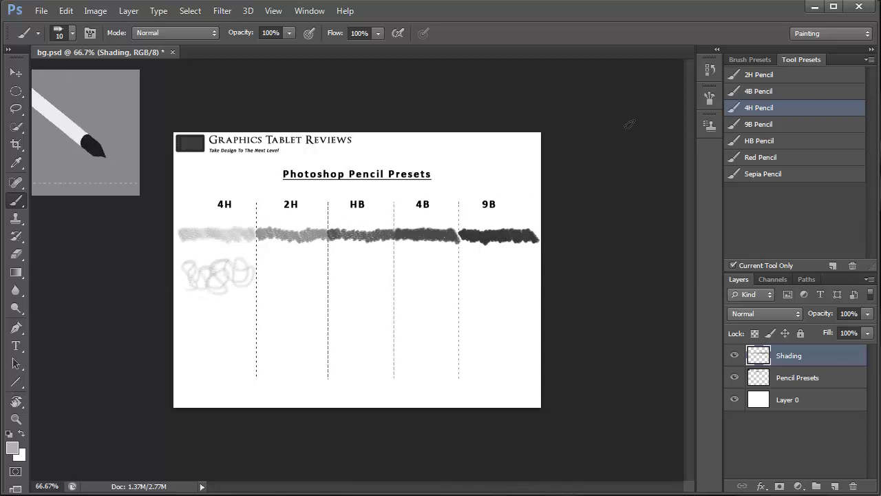
click(742, 76)
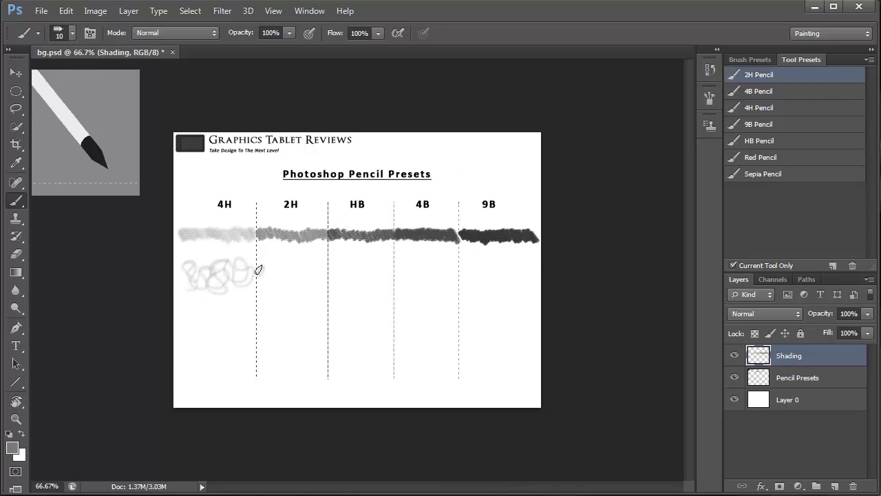
mouse_move(283, 284)
mouse_down()
mouse_move(304, 270)
mouse_move(299, 283)
mouse_move(317, 268)
mouse_move(287, 282)
mouse_move(281, 270)
mouse_move(270, 285)
mouse_move(259, 274)
mouse_move(263, 287)
mouse_move(299, 277)
mouse_move(308, 288)
mouse_move(315, 273)
mouse_move(285, 256)
mouse_up()
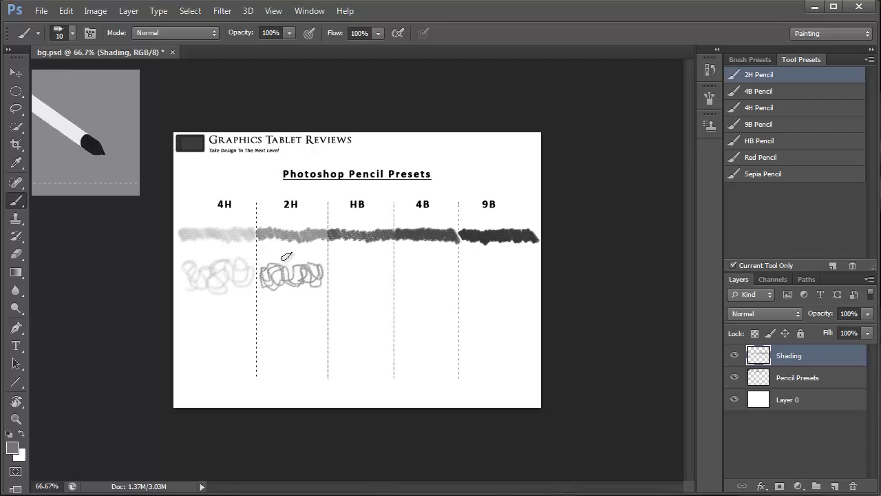
click(757, 141)
mouse_move(332, 285)
mouse_down()
mouse_move(384, 283)
mouse_move(363, 275)
mouse_move(349, 292)
mouse_move(324, 281)
mouse_up()
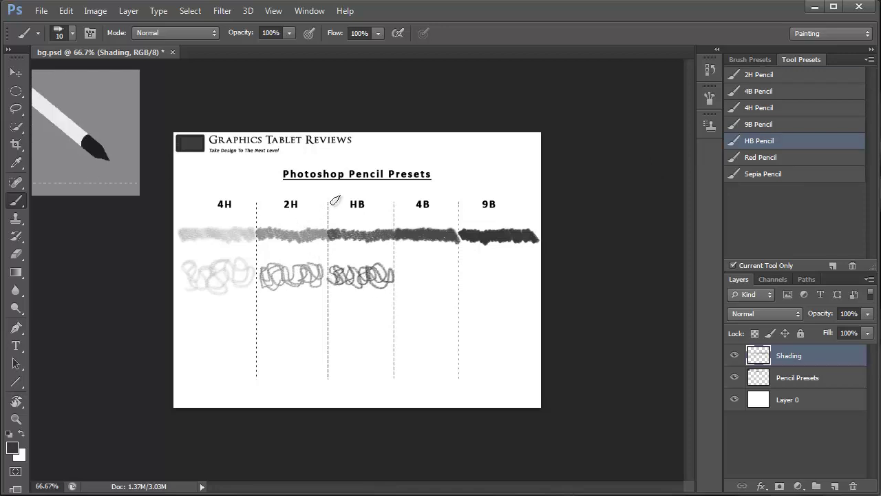
click(750, 97)
mouse_move(396, 271)
mouse_down()
mouse_move(423, 289)
mouse_move(426, 272)
mouse_move(433, 287)
mouse_move(452, 276)
mouse_move(397, 288)
mouse_up()
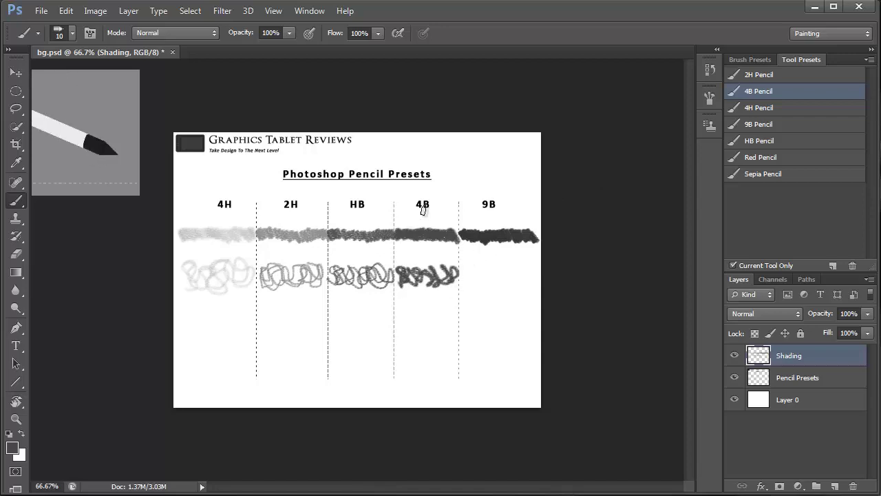
click(741, 125)
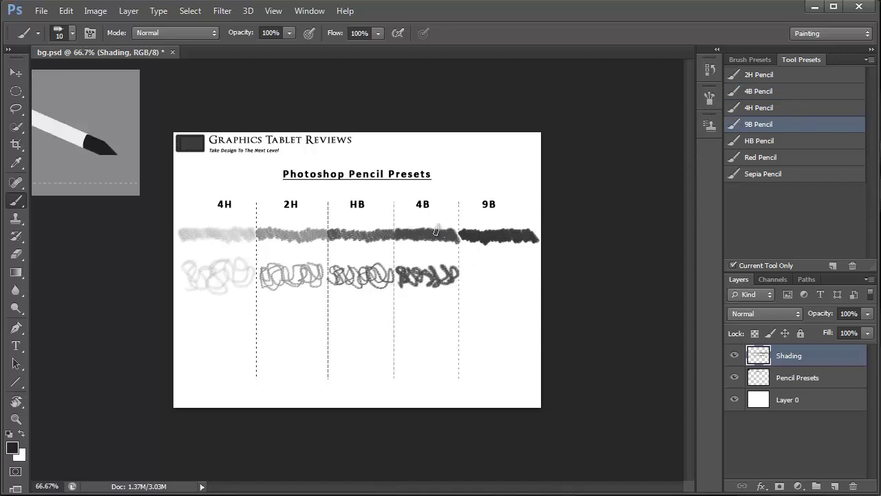
mouse_move(460, 282)
mouse_down()
mouse_move(487, 288)
mouse_move(503, 289)
mouse_move(499, 277)
mouse_move(527, 282)
mouse_move(480, 279)
mouse_up()
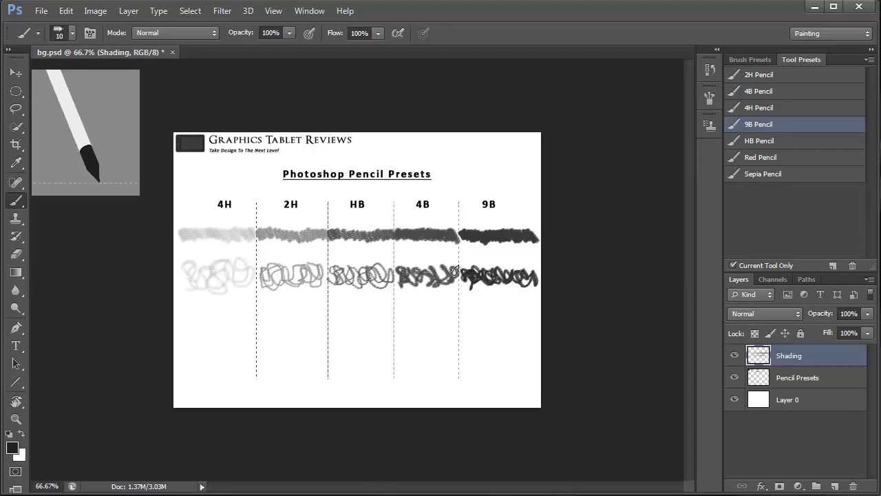
- Shade soft patches in the third row of the 4H and 2H columns with their presets
click(706, 97)
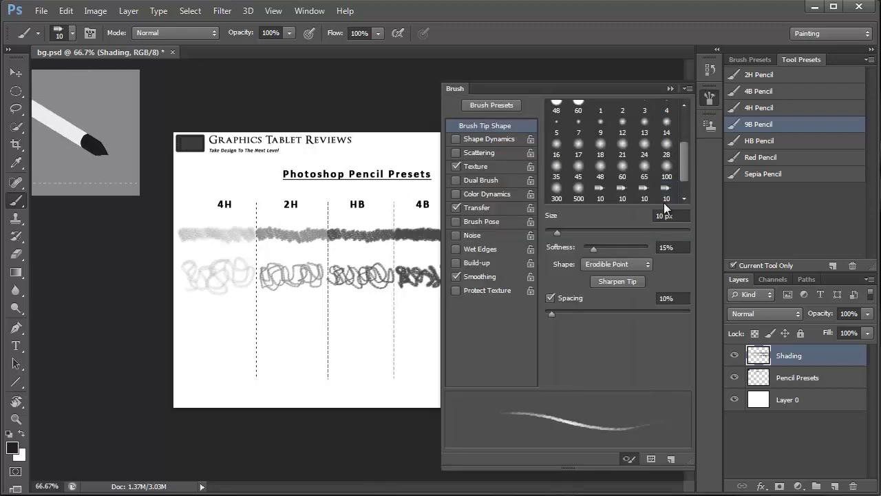
click(618, 282)
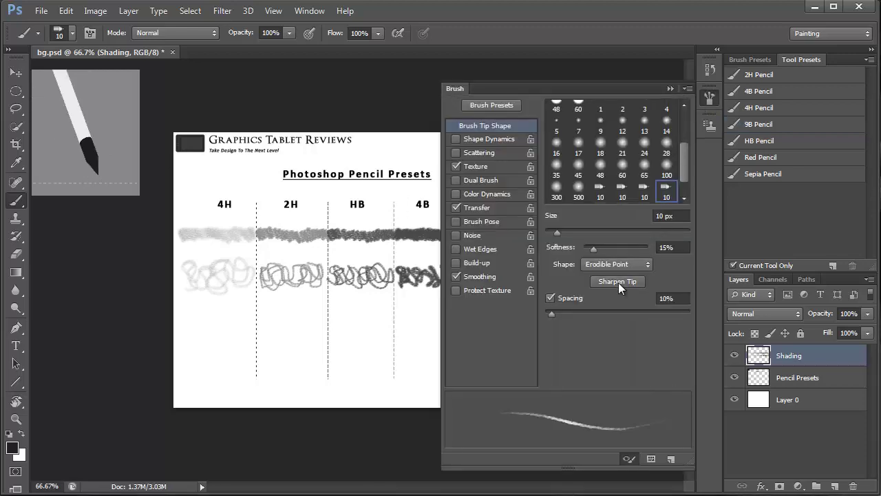
click(669, 88)
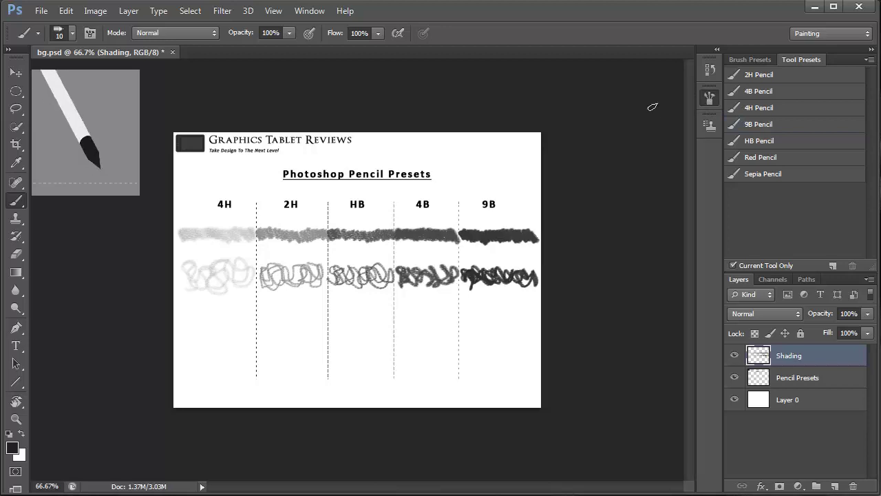
click(748, 108)
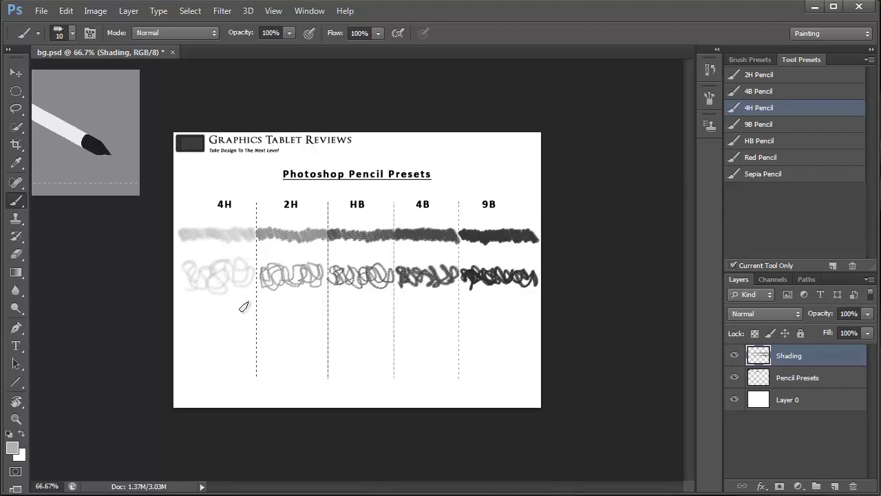
mouse_move(245, 308)
mouse_down()
mouse_move(246, 318)
mouse_move(230, 320)
mouse_move(246, 356)
mouse_move(195, 317)
mouse_move(230, 376)
mouse_move(184, 353)
mouse_move(177, 364)
mouse_move(189, 372)
mouse_up()
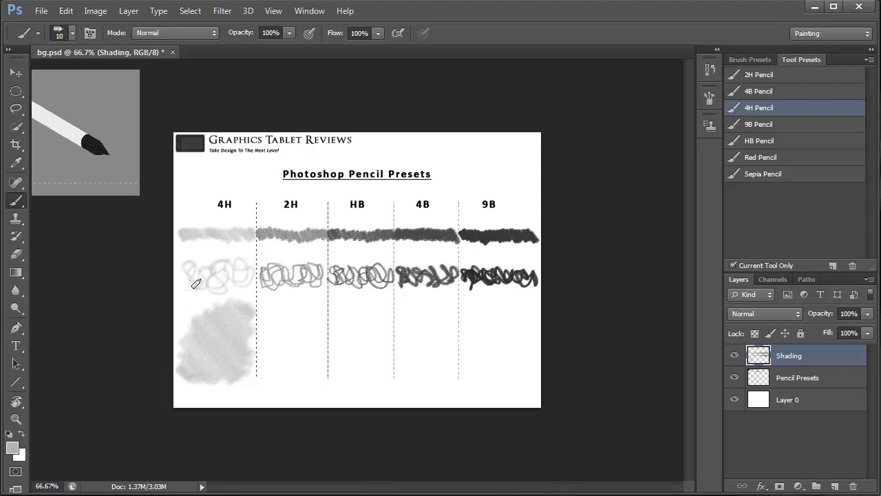
click(750, 75)
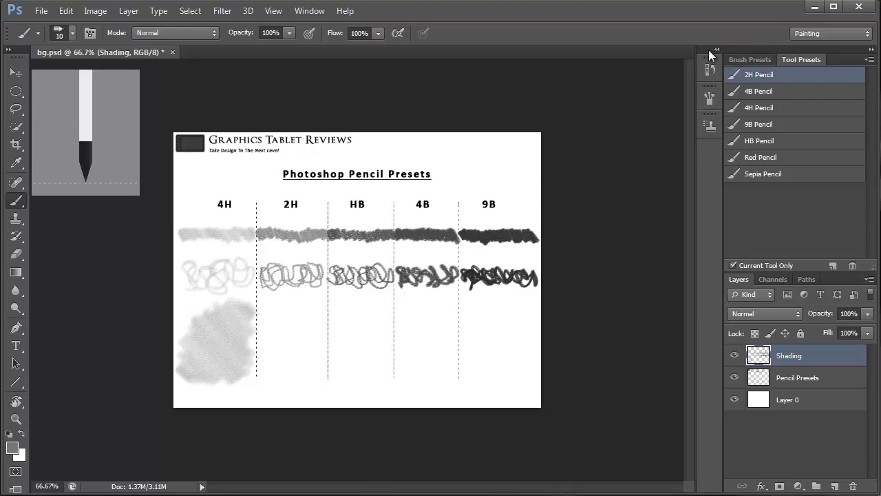
mouse_move(318, 306)
mouse_down()
mouse_move(307, 354)
mouse_move(275, 345)
mouse_move(296, 372)
mouse_move(289, 379)
mouse_move(261, 375)
mouse_move(260, 343)
mouse_up()
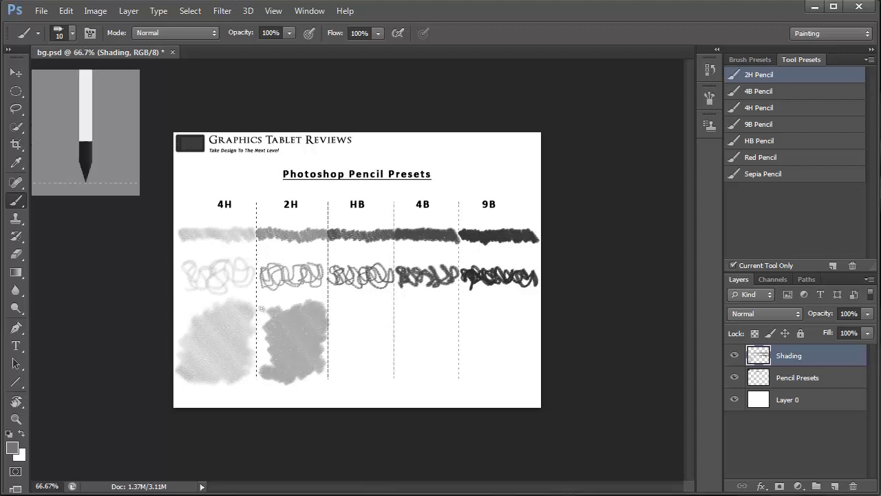
- Shade progressively darker patches in the HB, 4B and 9B columns with their presets
click(749, 142)
mouse_move(384, 302)
mouse_down()
mouse_move(385, 318)
mouse_move(368, 313)
mouse_move(381, 333)
mouse_move(371, 346)
mouse_move(389, 364)
mouse_move(351, 347)
mouse_move(329, 317)
mouse_move(358, 375)
mouse_move(340, 380)
mouse_move(333, 363)
mouse_up()
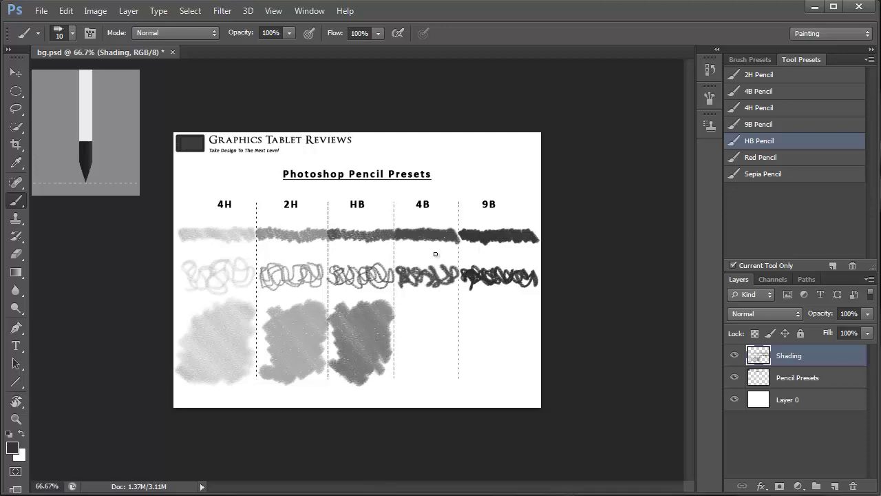
click(750, 92)
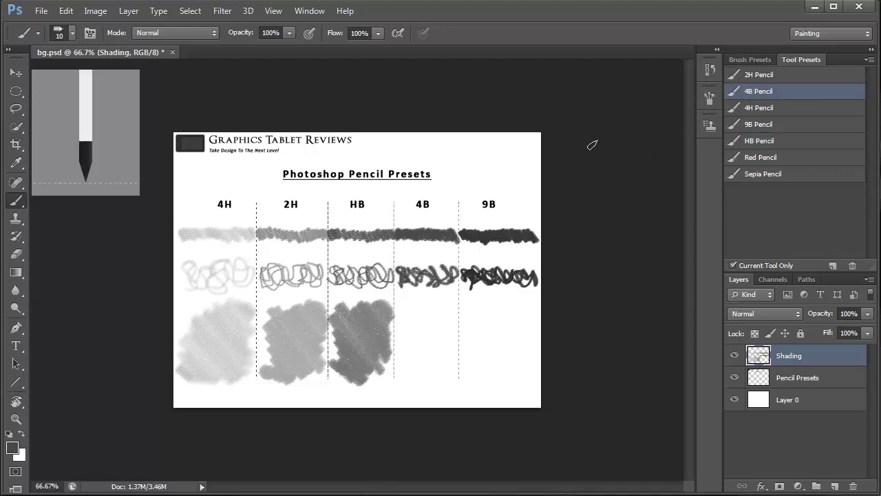
mouse_move(448, 310)
mouse_down()
mouse_move(427, 312)
mouse_move(444, 348)
mouse_move(426, 340)
mouse_move(436, 357)
mouse_move(402, 318)
mouse_move(430, 367)
mouse_move(423, 377)
mouse_move(400, 352)
mouse_move(405, 380)
mouse_move(399, 348)
mouse_up()
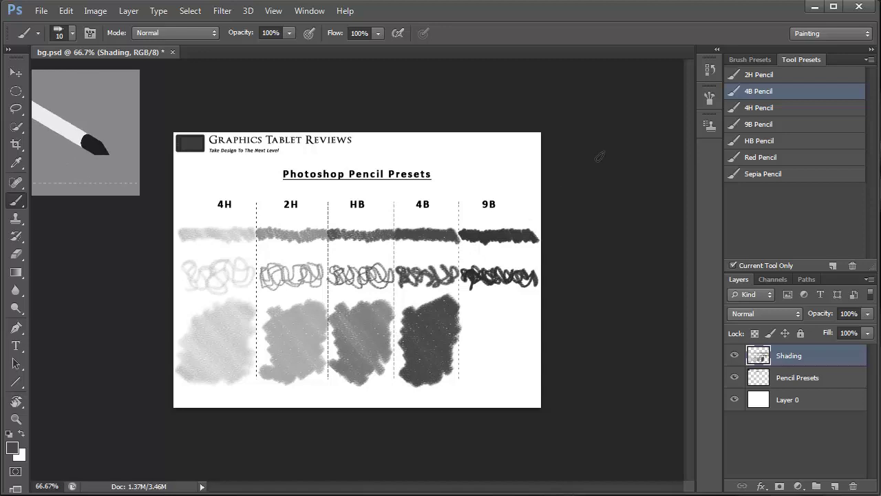
click(748, 126)
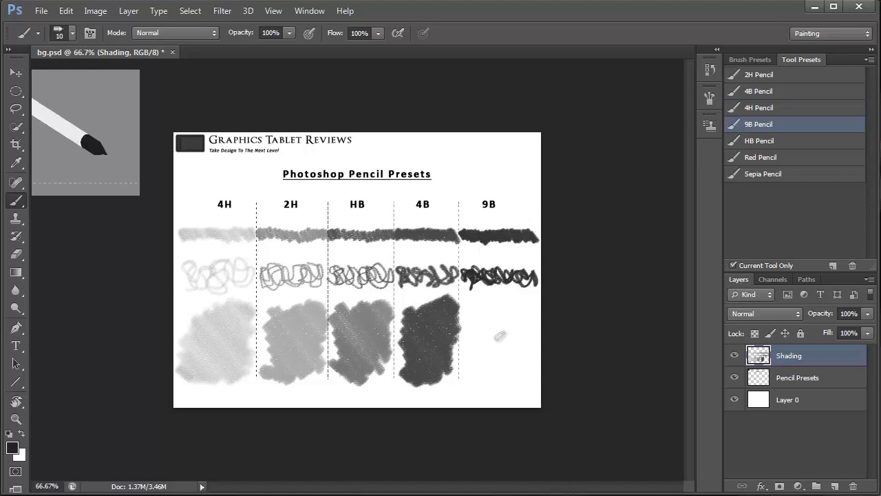
mouse_move(534, 308)
mouse_down()
mouse_move(527, 300)
mouse_move(517, 310)
mouse_move(520, 347)
mouse_move(487, 317)
mouse_move(515, 372)
mouse_move(501, 372)
mouse_move(481, 344)
mouse_move(481, 385)
mouse_move(470, 377)
mouse_up()
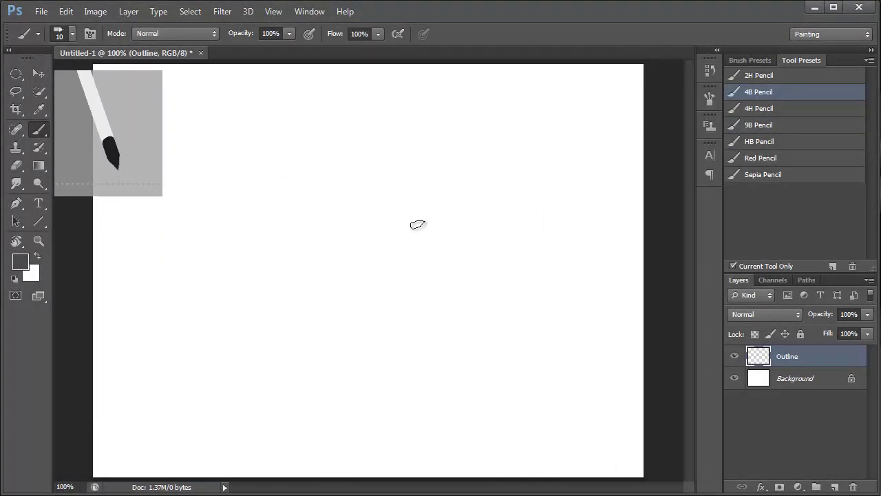
- Sketch light 4H ovals for the head, body, raised arm and forearm, lowered arm, and an eye
click(735, 109)
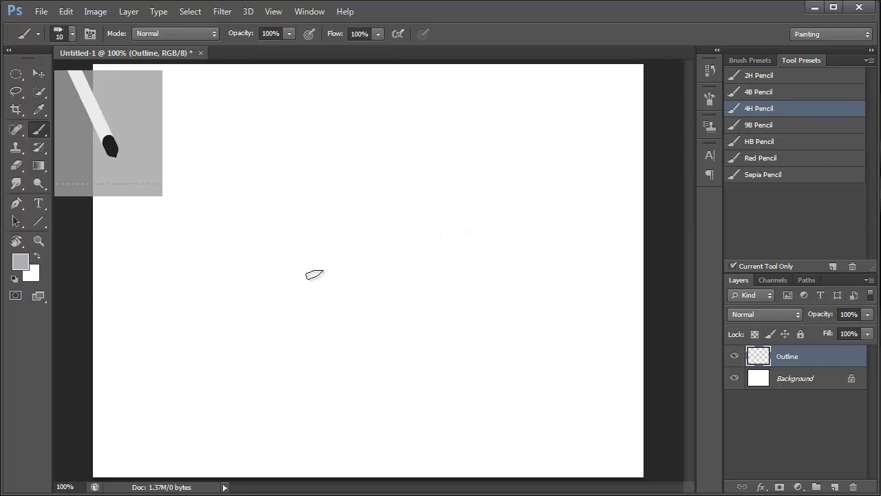
mouse_move(346, 230)
mouse_down()
mouse_move(384, 318)
mouse_move(397, 231)
mouse_move(336, 280)
mouse_move(402, 300)
mouse_move(366, 223)
mouse_move(364, 321)
mouse_move(397, 229)
mouse_move(347, 307)
mouse_move(411, 267)
mouse_move(358, 204)
mouse_up()
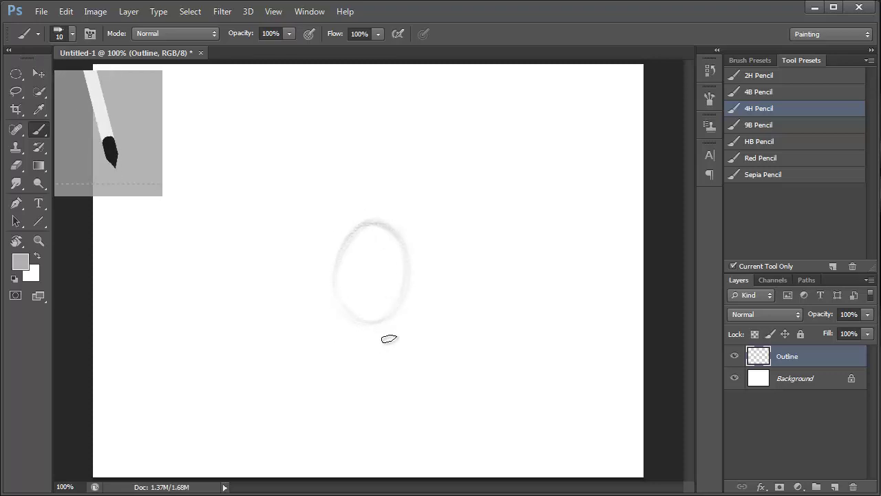
mouse_move(321, 388)
mouse_down()
mouse_move(369, 437)
mouse_move(404, 378)
mouse_move(323, 372)
mouse_move(372, 439)
mouse_up()
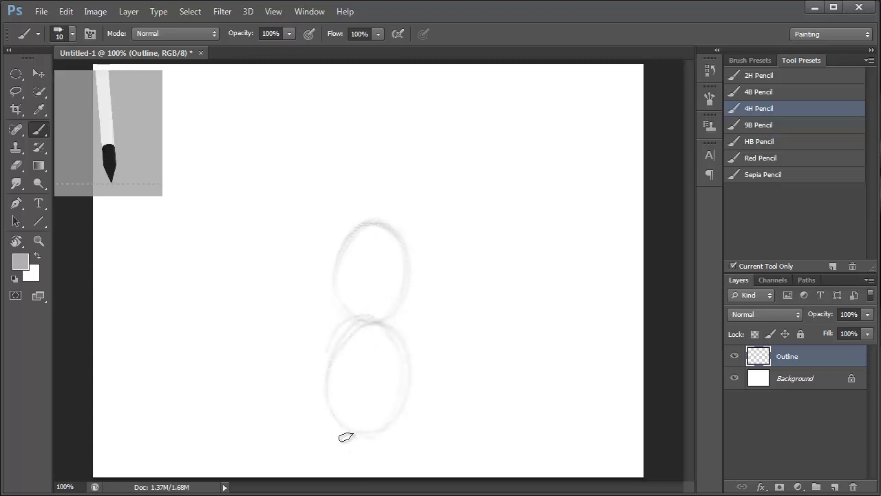
mouse_move(325, 334)
mouse_down()
mouse_move(319, 319)
mouse_move(327, 338)
mouse_up()
mouse_move(286, 277)
mouse_down()
mouse_move(295, 243)
mouse_move(287, 304)
mouse_move(278, 262)
mouse_move(299, 231)
mouse_move(284, 241)
mouse_move(275, 209)
mouse_up()
mouse_move(408, 348)
mouse_down()
mouse_move(430, 374)
mouse_move(401, 355)
mouse_move(422, 349)
mouse_move(408, 410)
mouse_move(400, 339)
mouse_move(417, 411)
mouse_move(399, 402)
mouse_move(398, 437)
mouse_move(415, 397)
mouse_move(423, 425)
mouse_move(405, 444)
mouse_move(412, 410)
mouse_move(390, 448)
mouse_move(407, 445)
mouse_move(414, 426)
mouse_move(374, 433)
mouse_move(325, 468)
mouse_move(343, 442)
mouse_move(378, 476)
mouse_move(347, 430)
mouse_move(399, 448)
mouse_up()
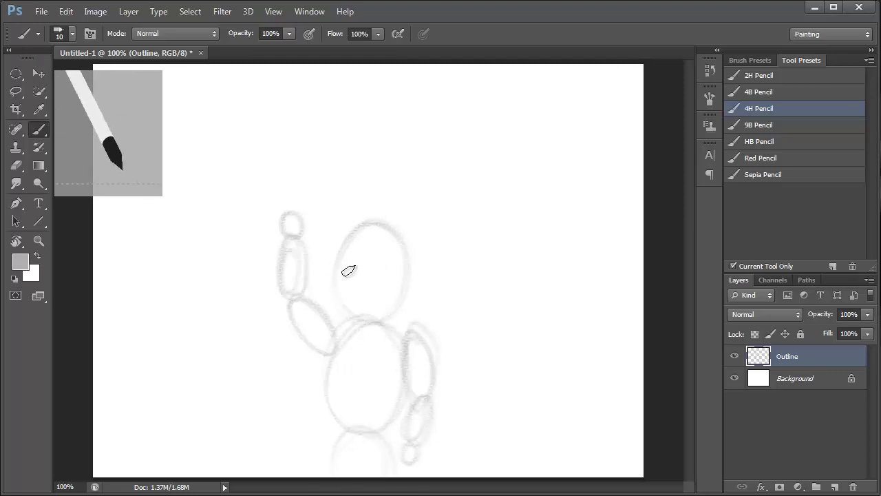
mouse_move(355, 264)
mouse_down()
mouse_move(383, 266)
mouse_move(376, 285)
mouse_move(360, 254)
mouse_up()
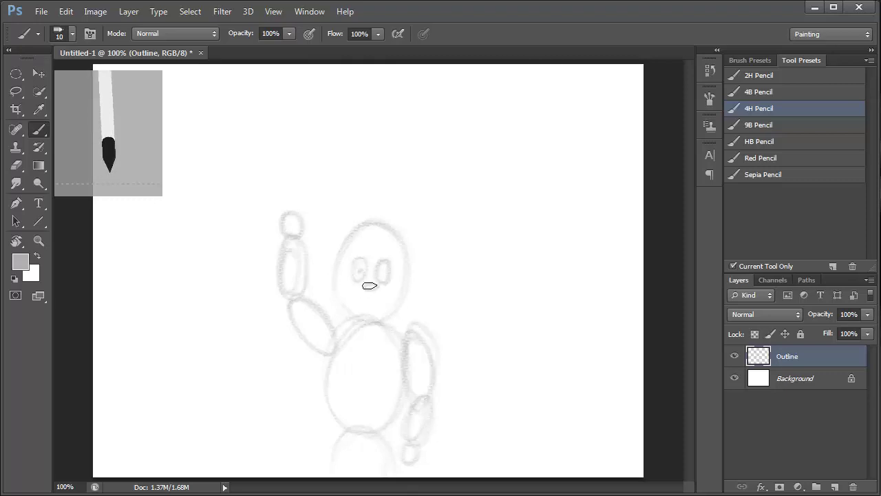
- Add a nose, both ears and spiky hair strokes to the head in light 4H pencil
drag(363, 282, 364, 289)
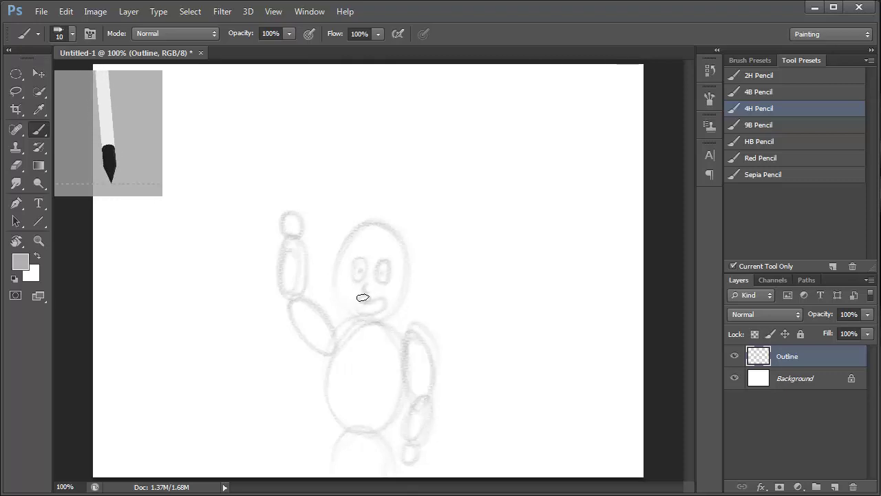
mouse_move(328, 256)
mouse_down()
mouse_move(321, 256)
mouse_move(331, 269)
mouse_up()
drag(404, 258, 407, 277)
mouse_move(324, 236)
mouse_down()
mouse_move(347, 223)
mouse_move(379, 216)
mouse_move(403, 226)
mouse_move(413, 266)
mouse_up()
mouse_move(331, 254)
mouse_down()
mouse_move(338, 264)
mouse_move(346, 240)
mouse_up()
mouse_move(395, 251)
mouse_down()
mouse_move(399, 281)
mouse_move(398, 253)
mouse_up()
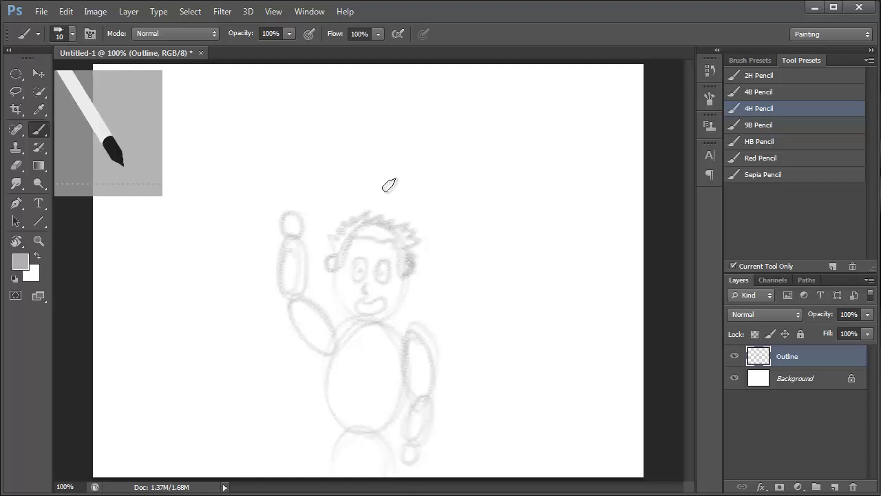
mouse_move(386, 222)
mouse_down()
mouse_move(366, 204)
mouse_move(328, 234)
mouse_move(342, 220)
mouse_up()
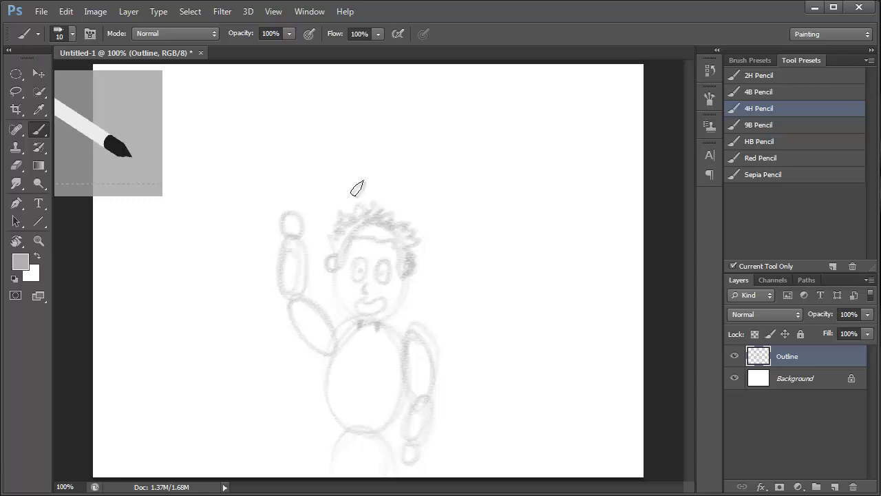
- Ink the face sides, hairline, right ear and left eye with the 4B Pencil preset
click(750, 92)
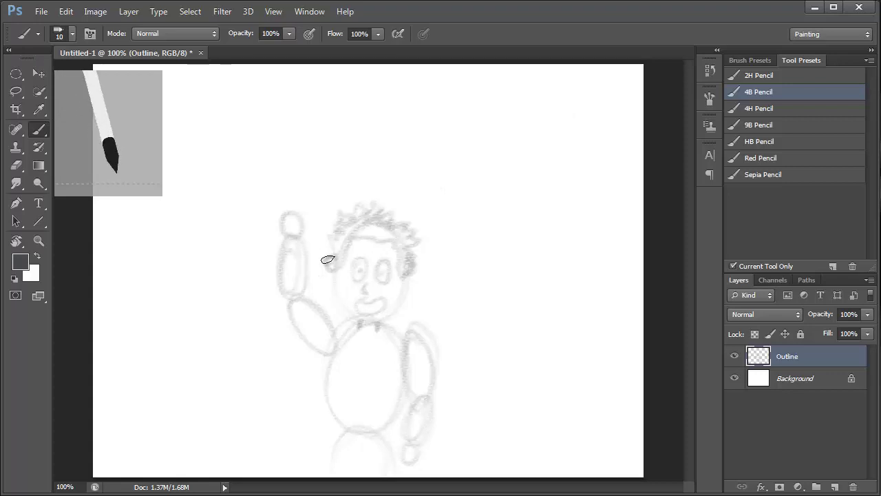
mouse_move(326, 259)
mouse_down()
mouse_move(331, 286)
mouse_move(343, 276)
mouse_move(330, 274)
mouse_move(331, 299)
mouse_move(352, 332)
mouse_move(356, 319)
mouse_move(365, 331)
mouse_move(391, 313)
mouse_move(410, 262)
mouse_up()
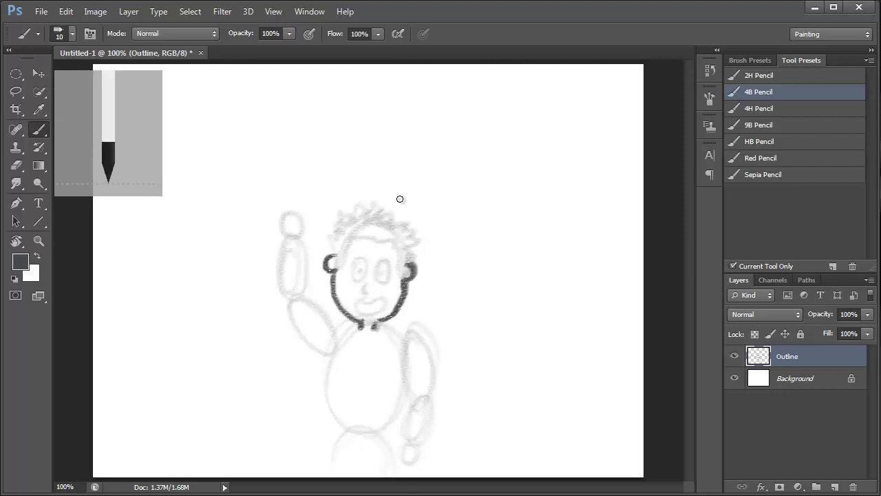
mouse_move(330, 256)
mouse_down()
mouse_move(331, 227)
mouse_move(370, 203)
mouse_move(402, 222)
mouse_move(412, 263)
mouse_up()
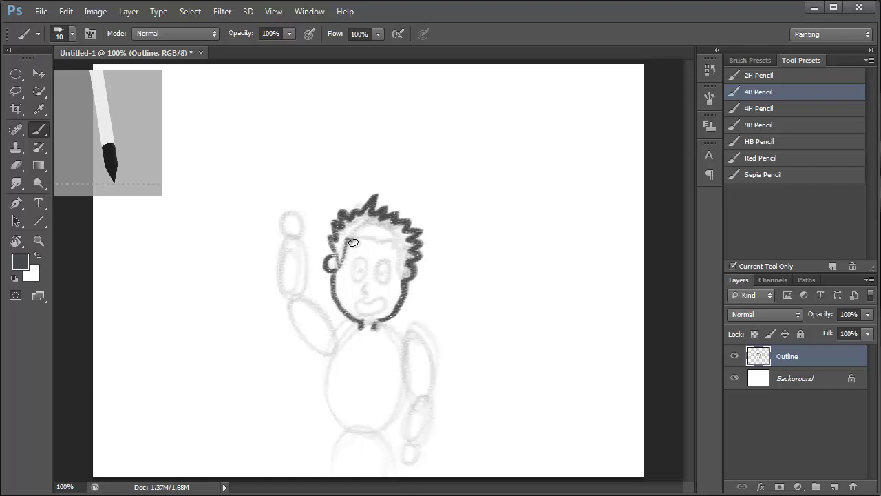
drag(367, 239, 386, 242)
drag(399, 274, 408, 260)
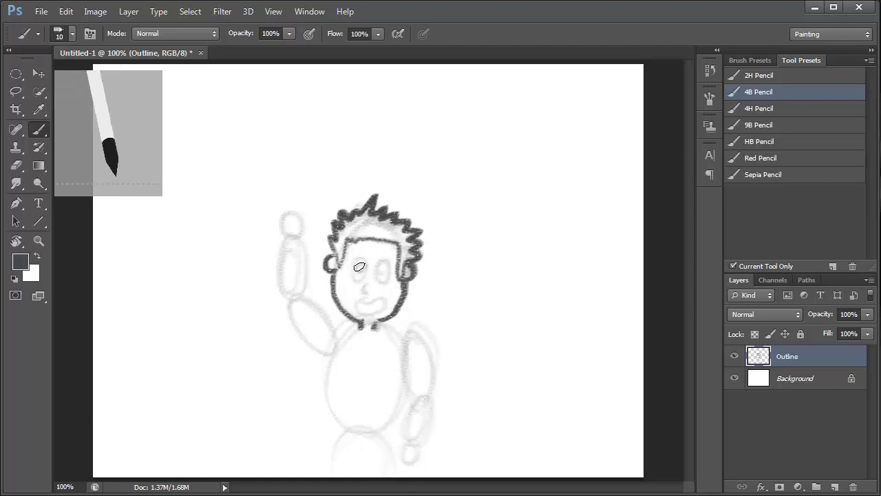
mouse_move(348, 269)
mouse_down()
mouse_move(383, 262)
mouse_move(372, 280)
mouse_move(387, 265)
mouse_up()
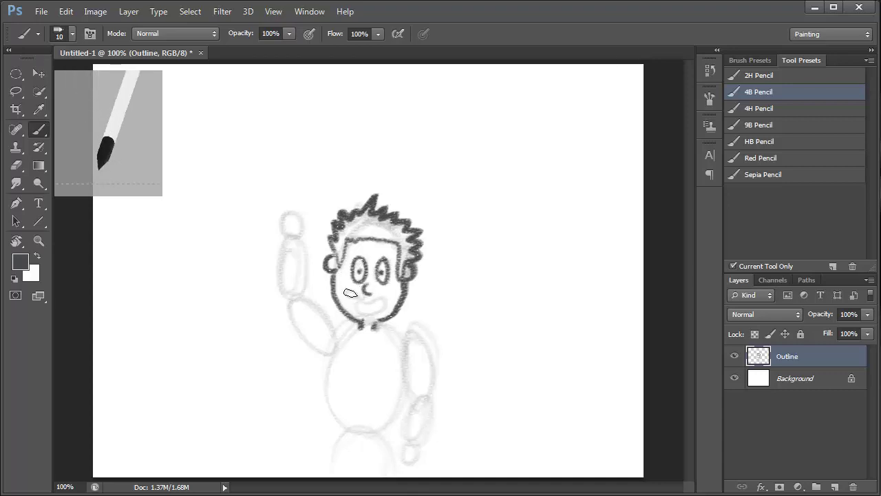
- Ink the mouth, shoulder lines, raised arm and waving hand in 4B pencil
mouse_move(366, 301)
mouse_down()
mouse_move(386, 302)
mouse_move(357, 312)
mouse_up()
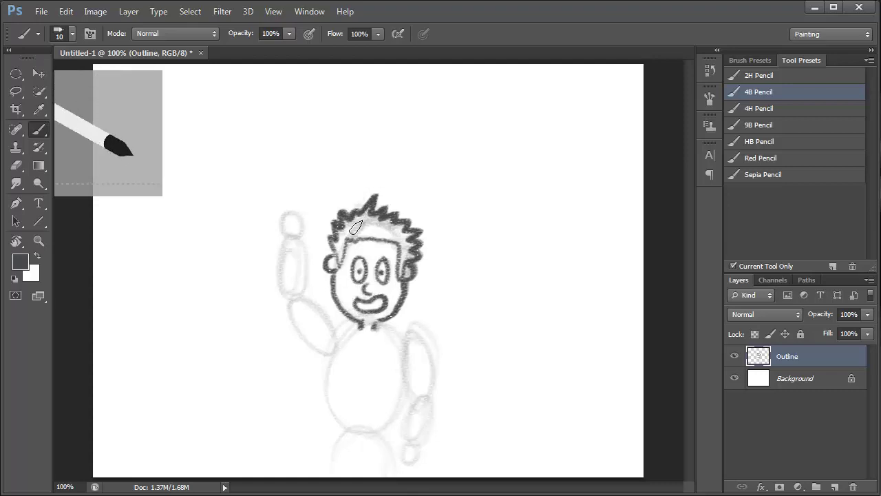
drag(375, 331, 400, 336)
drag(335, 329, 302, 291)
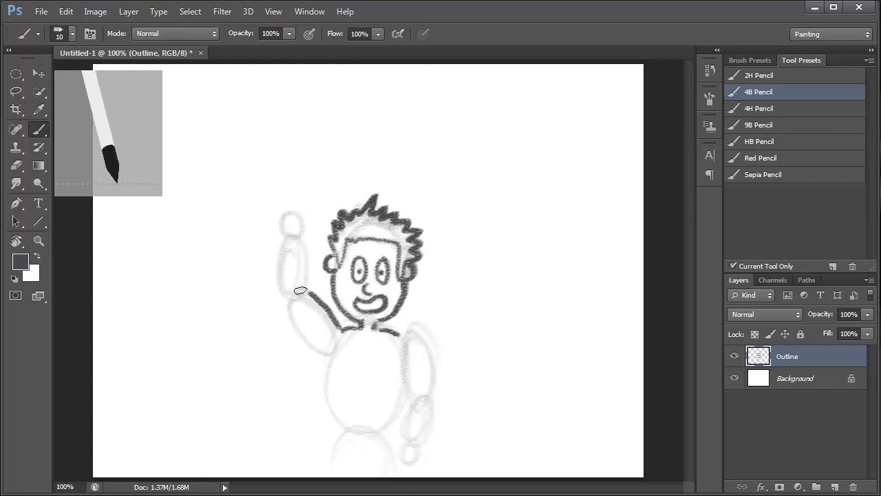
mouse_move(327, 353)
mouse_down()
mouse_move(274, 295)
mouse_move(280, 243)
mouse_move(301, 244)
mouse_move(303, 281)
mouse_up()
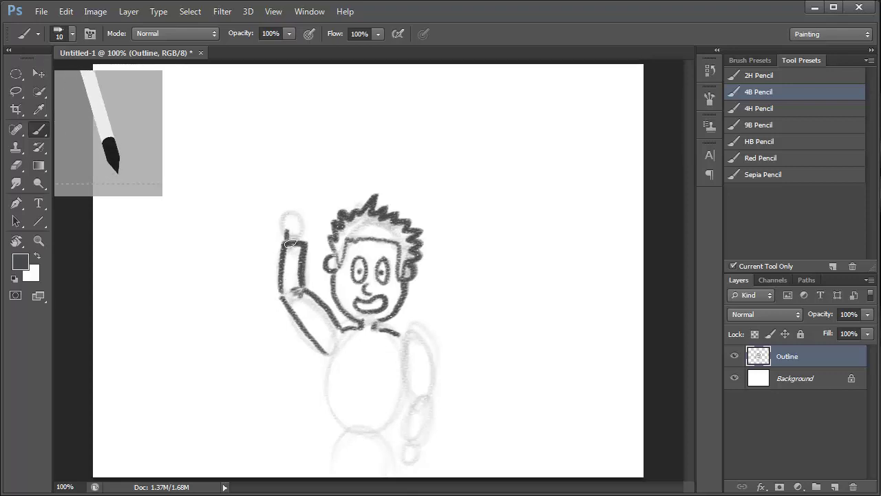
mouse_move(273, 230)
mouse_down()
mouse_move(283, 197)
mouse_move(283, 205)
mouse_move(295, 195)
mouse_move(307, 219)
mouse_move(300, 199)
mouse_up()
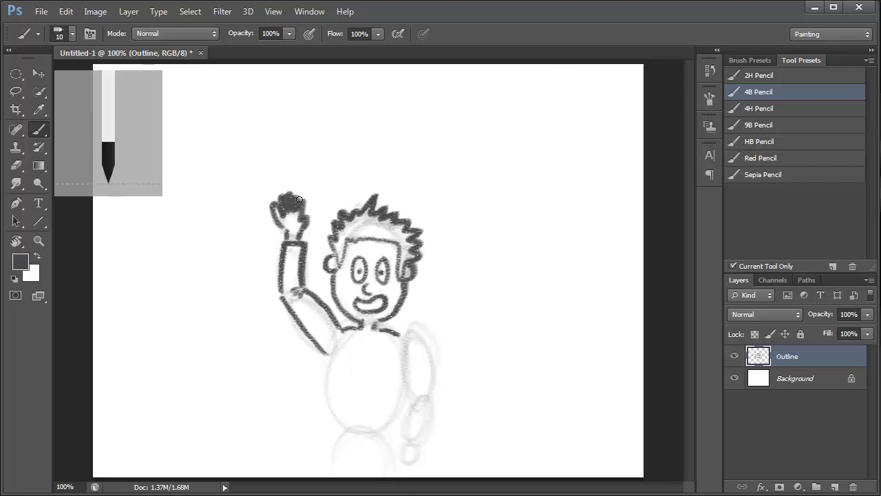
- Ink the lowered right arm, body side, hand and left leg in 4B pencil
drag(404, 336, 430, 412)
mouse_move(401, 375)
mouse_down()
mouse_move(401, 437)
mouse_move(416, 444)
mouse_move(432, 414)
mouse_up()
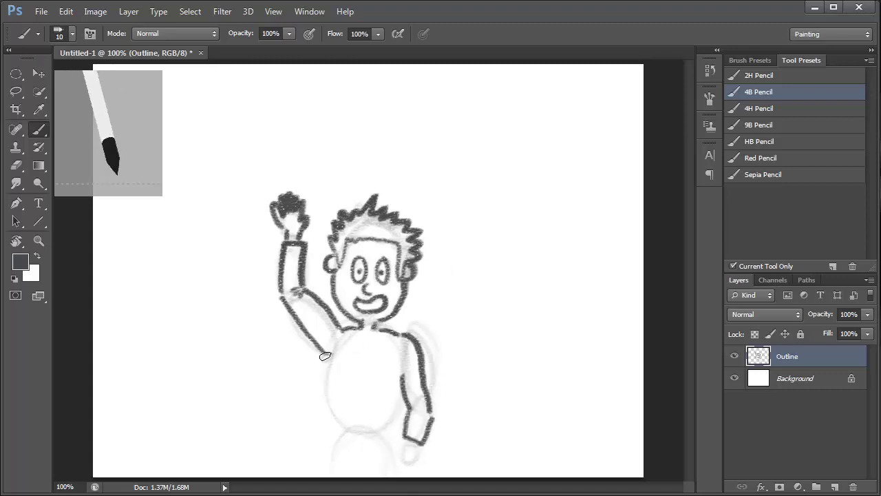
mouse_move(325, 357)
mouse_down()
mouse_move(324, 435)
mouse_move(379, 439)
mouse_move(397, 377)
mouse_up()
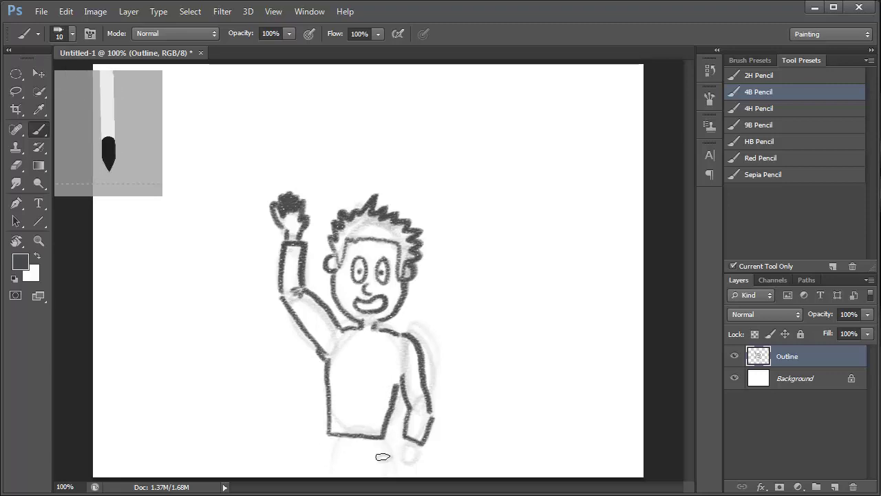
mouse_move(397, 445)
mouse_down()
mouse_move(403, 463)
mouse_move(402, 432)
mouse_up()
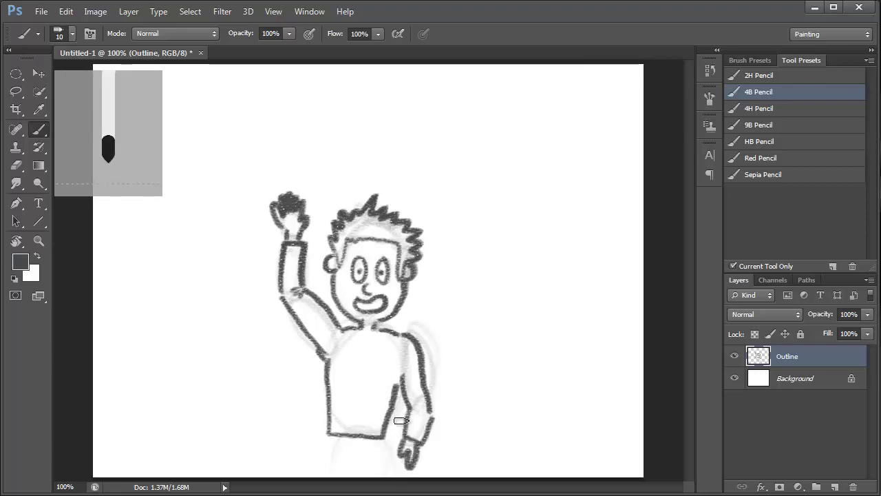
drag(327, 463, 323, 470)
mouse_move(365, 454)
mouse_down()
mouse_move(378, 443)
mouse_move(382, 475)
mouse_up()
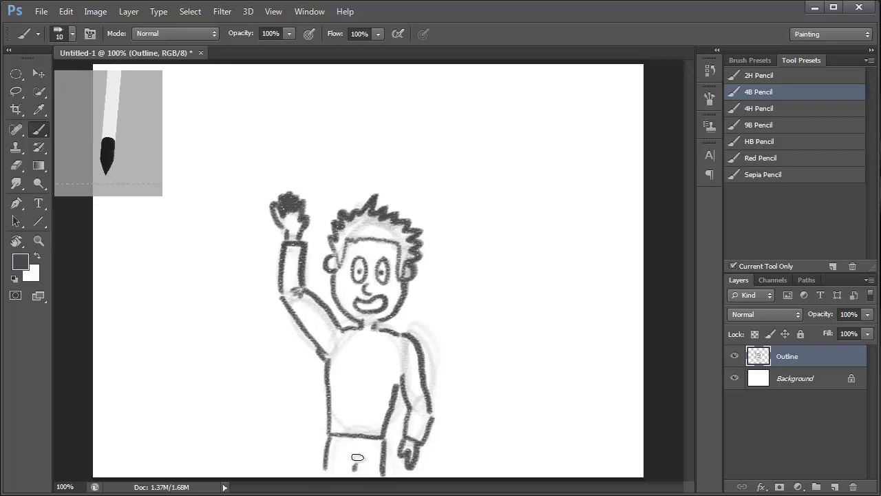